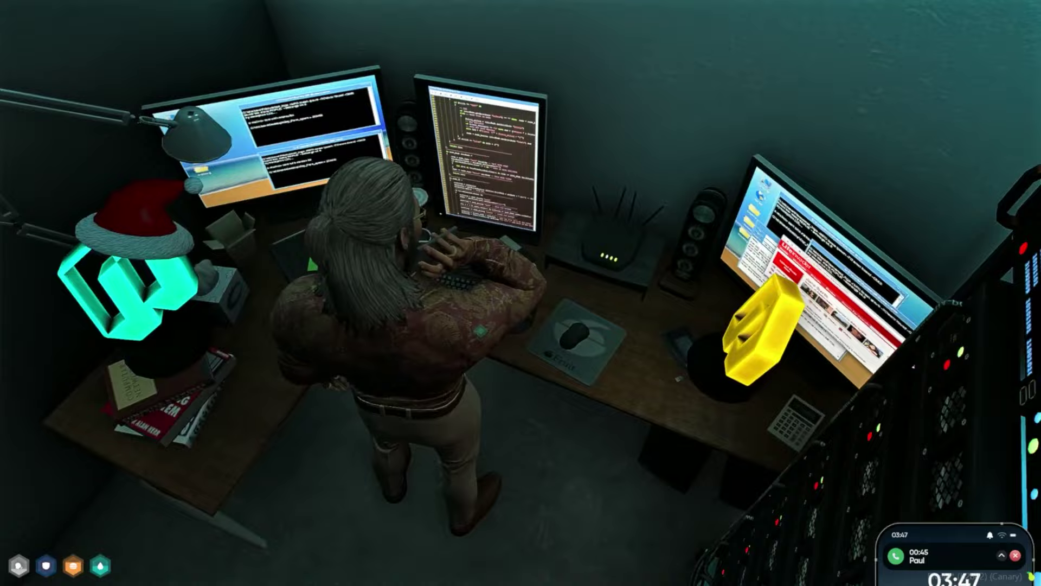
- Access the desk computer with E once the character stands at the desk
key(e)
- Open the Miner app from the computer desktop
click(495, 33)
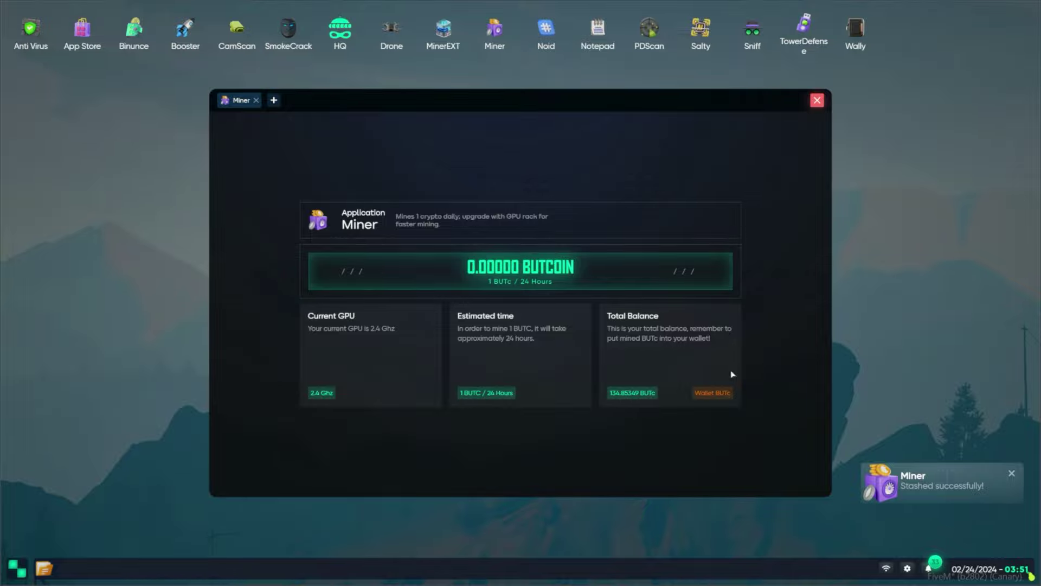
- Leave the computer and walk through the doorway toward the stairs
key(Escape)
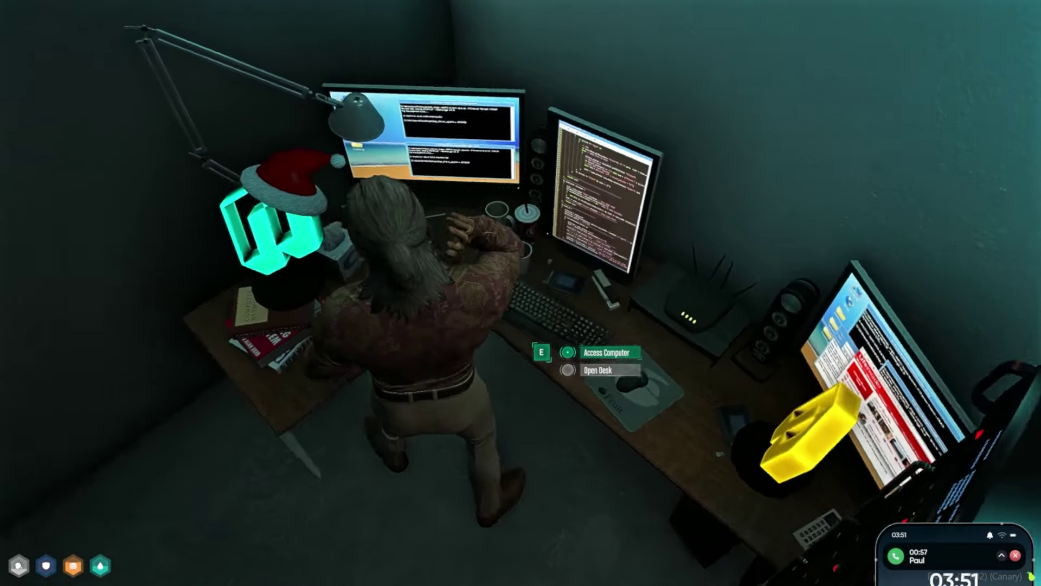
key(w)
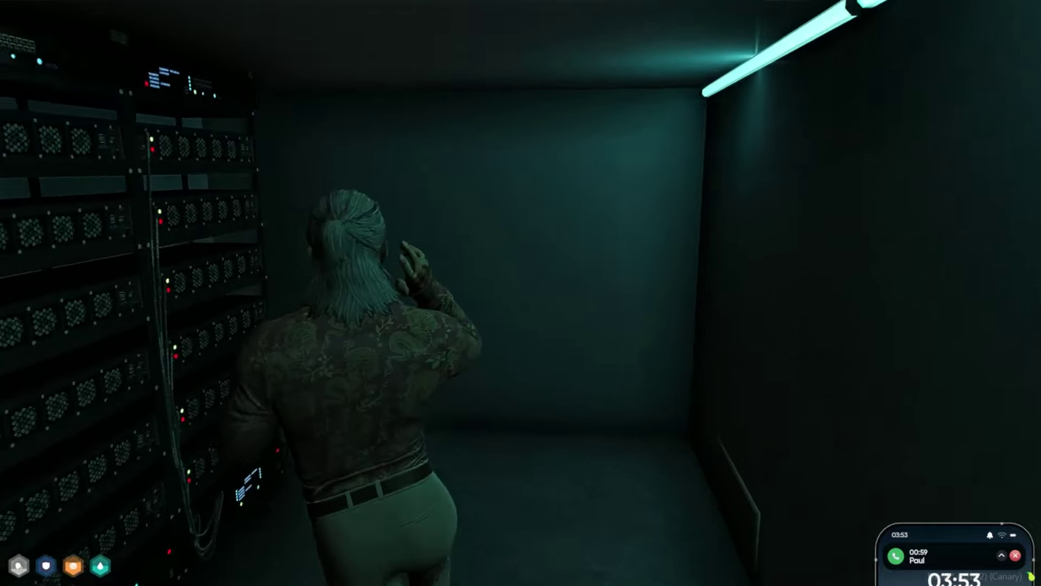
key(w)
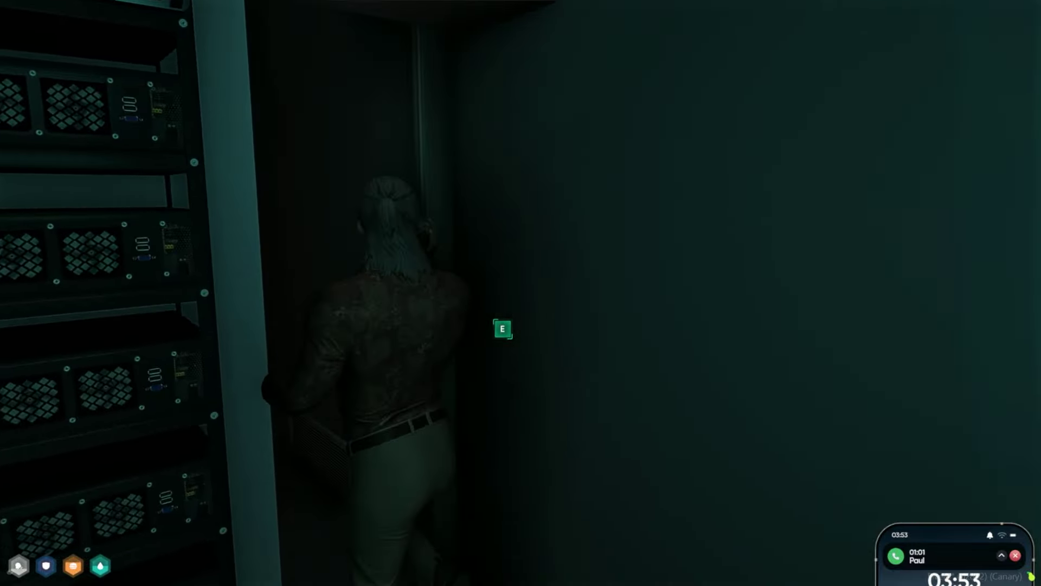
- Walk down into the orange-lit room and look around the stairs and crate
key(w)
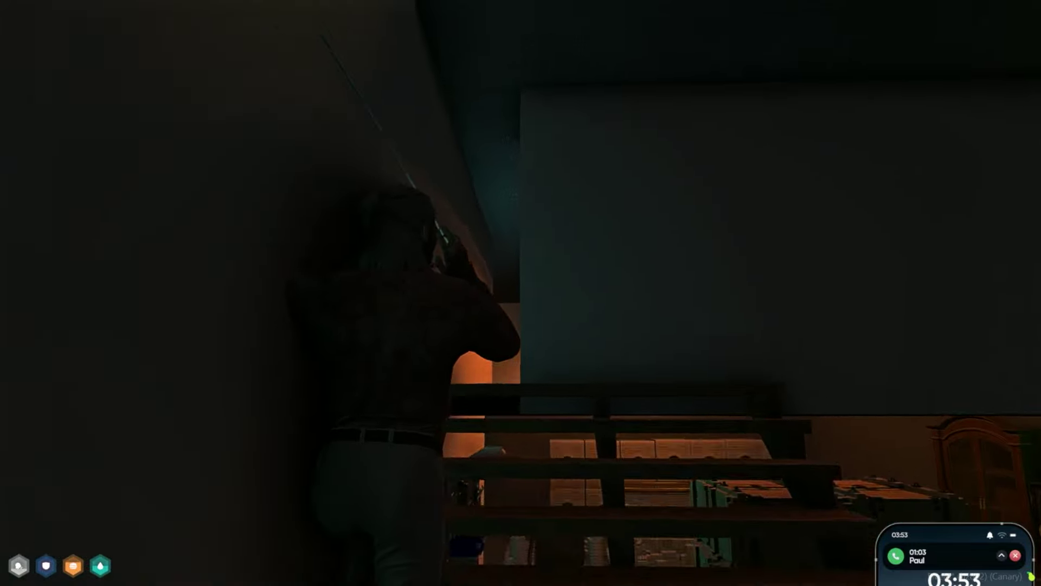
key(w)
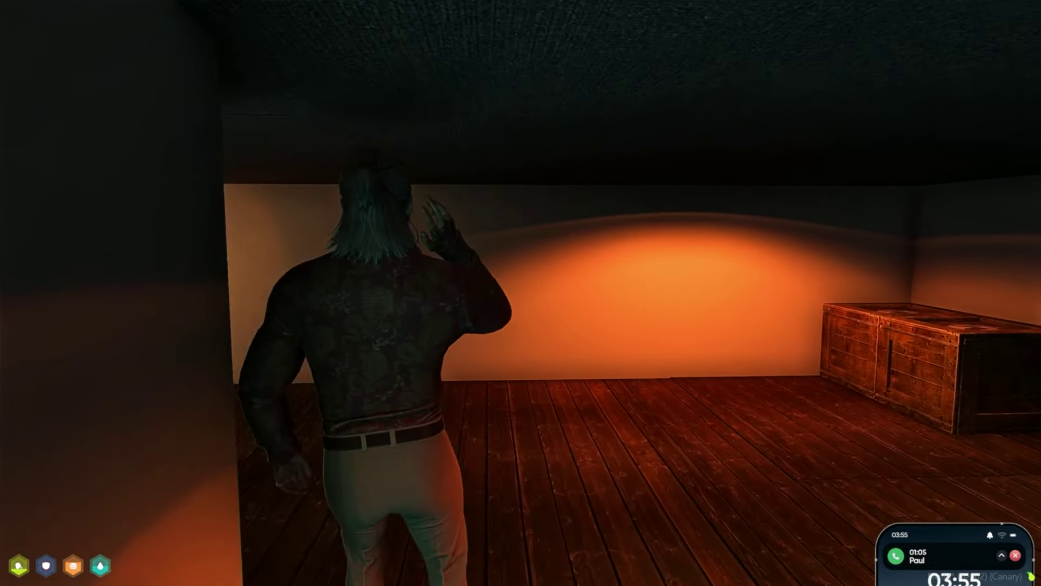
drag(521, 292, 244, 293)
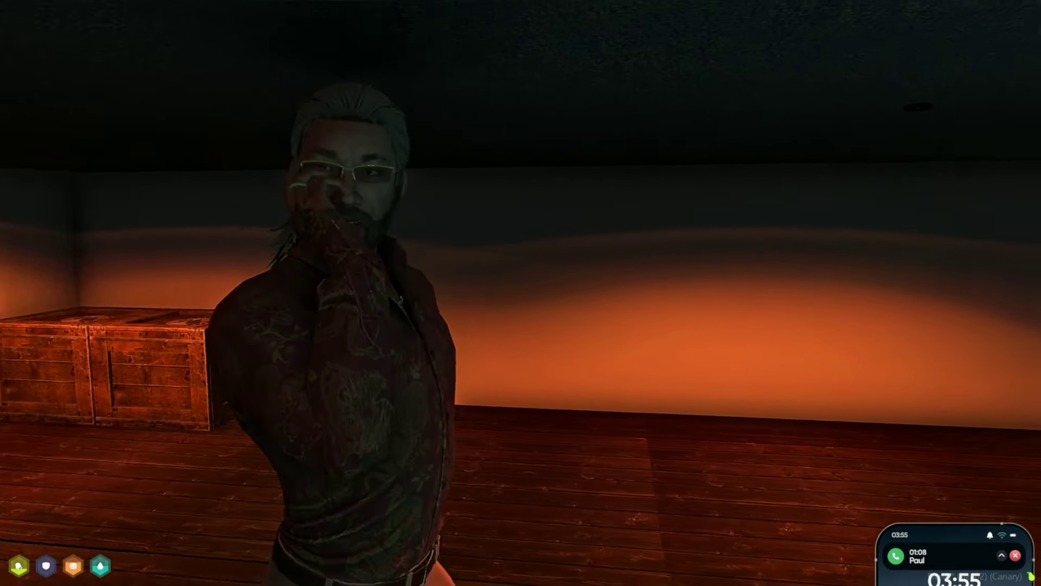
drag(521, 293, 326, 293)
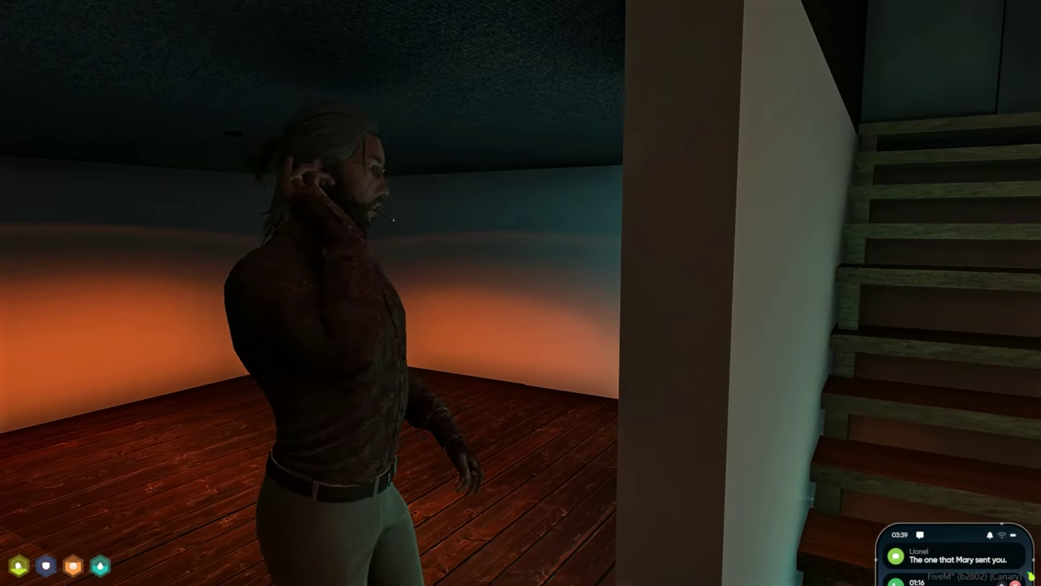
drag(522, 293, 244, 293)
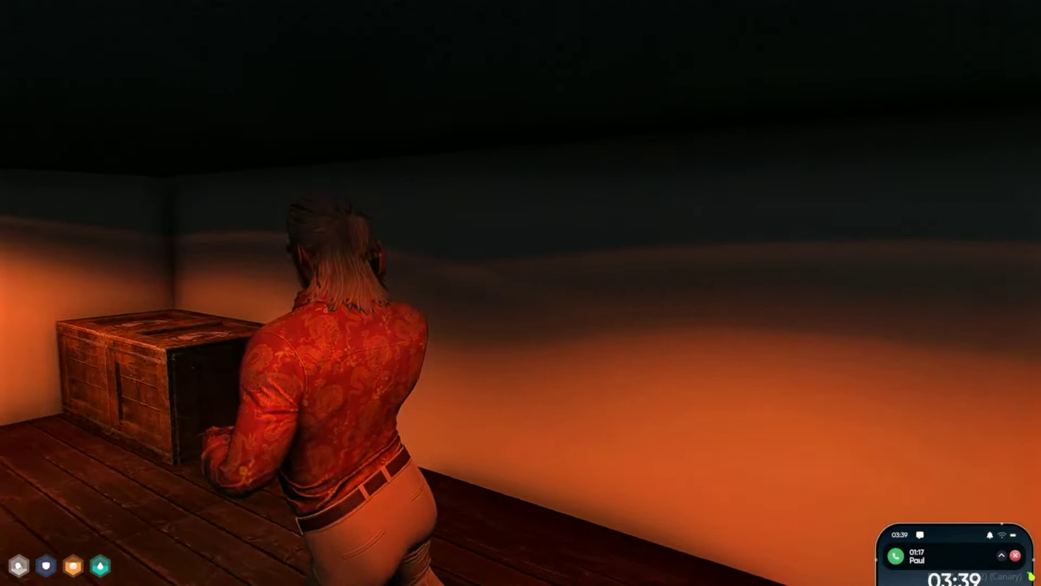